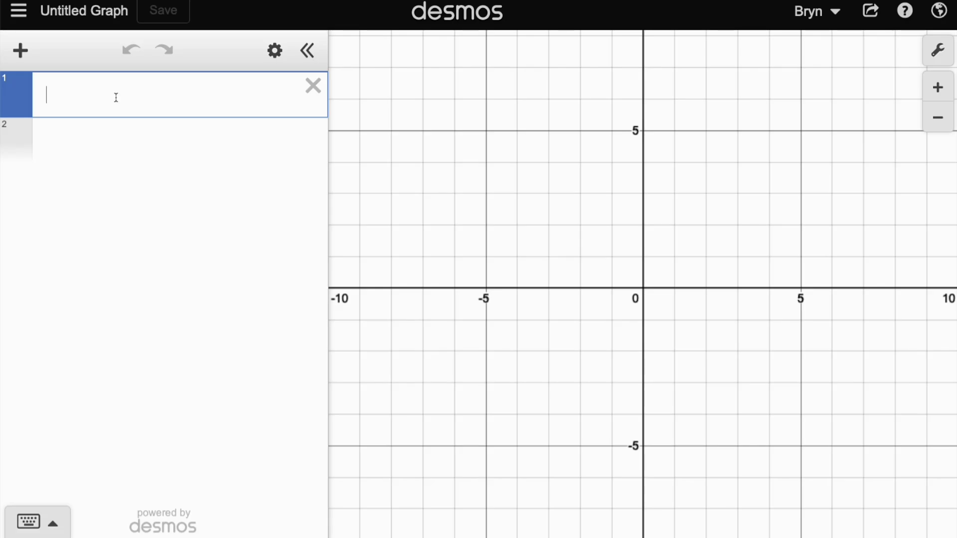
# Step: Define D = [1...6], add a D.random line, and re-roll it a few times
pyautogui.write('D=')
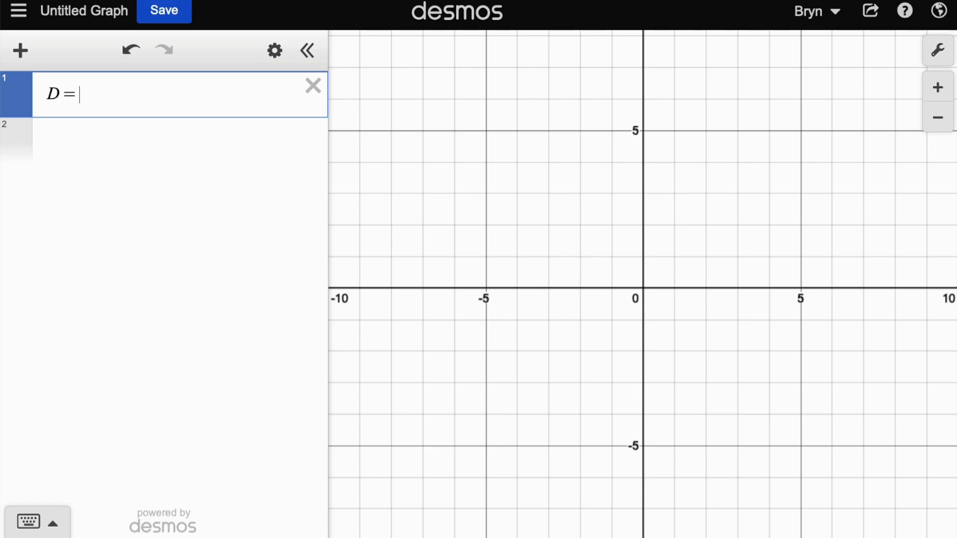
pyautogui.write('[1...6')
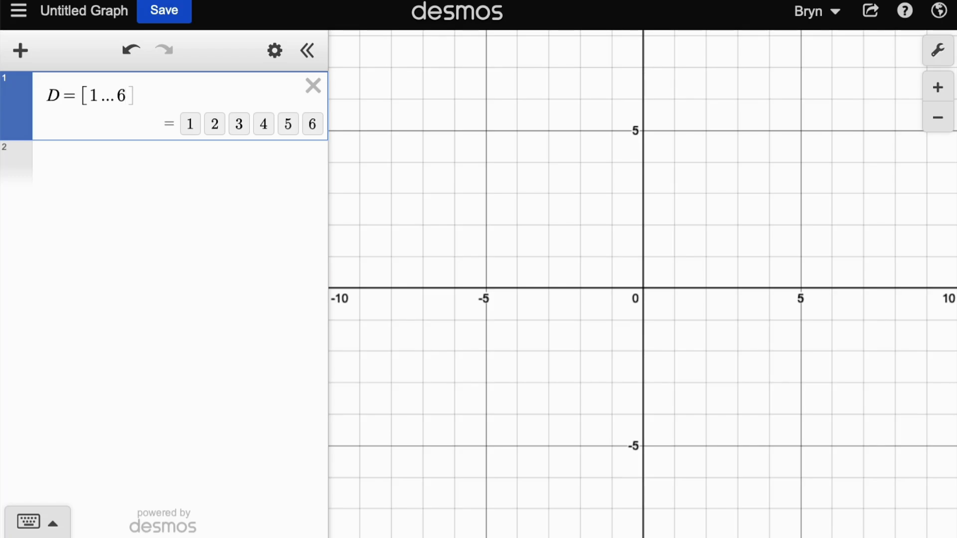
pyautogui.press('Return')
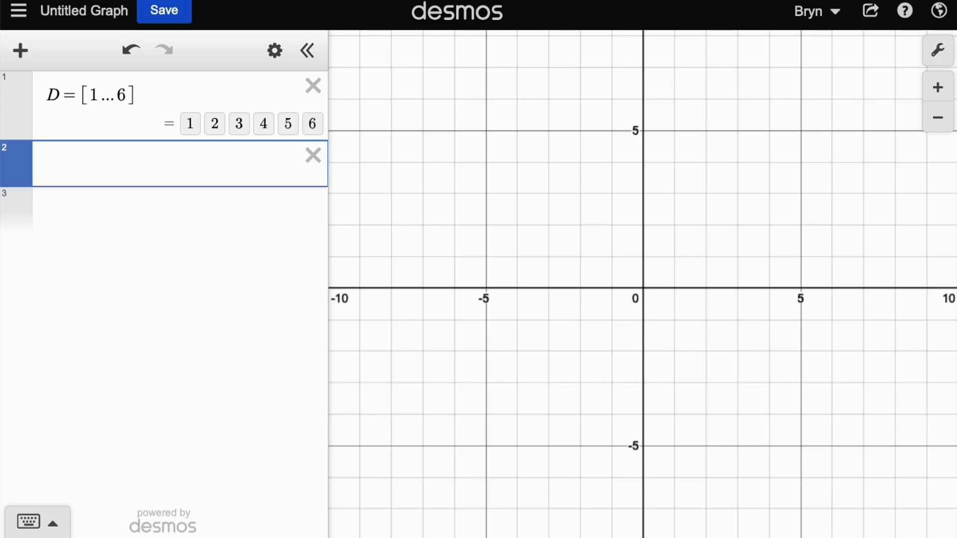
pyautogui.write('D.random')
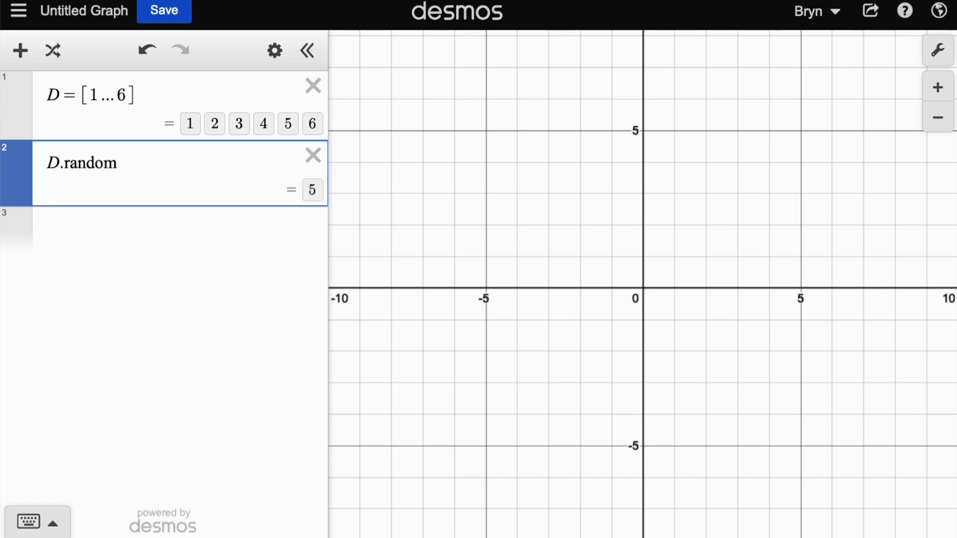
pyautogui.click(51, 57)
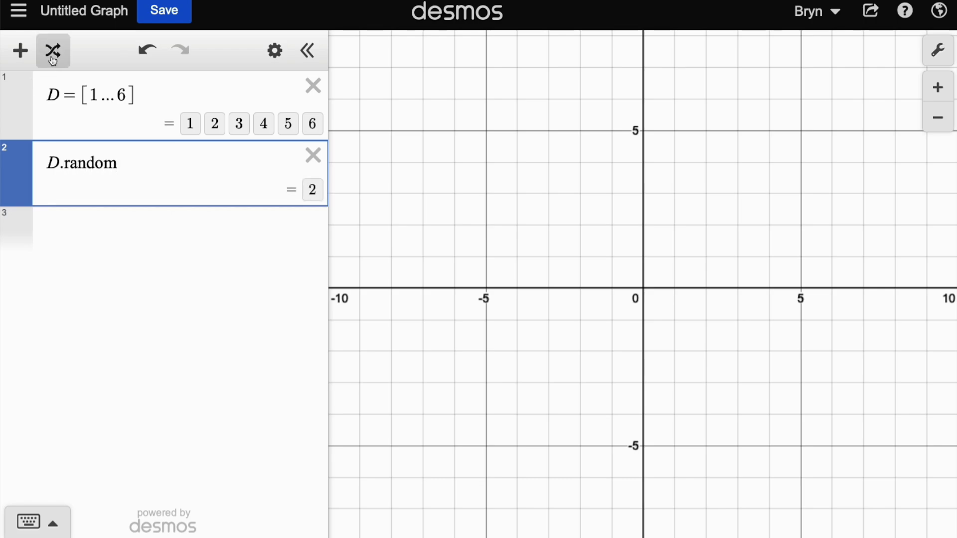
pyautogui.click(53, 56)
pyautogui.click(52, 57)
# Step: Extend the line to D.random + D.random and re-roll the two-dice sum repeatedly
pyautogui.write('+')
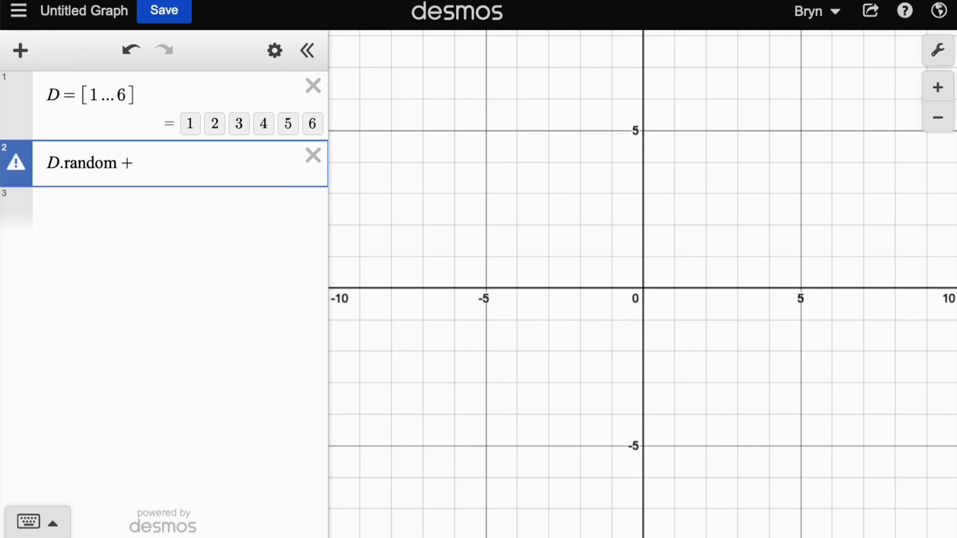
pyautogui.write(' D.random')
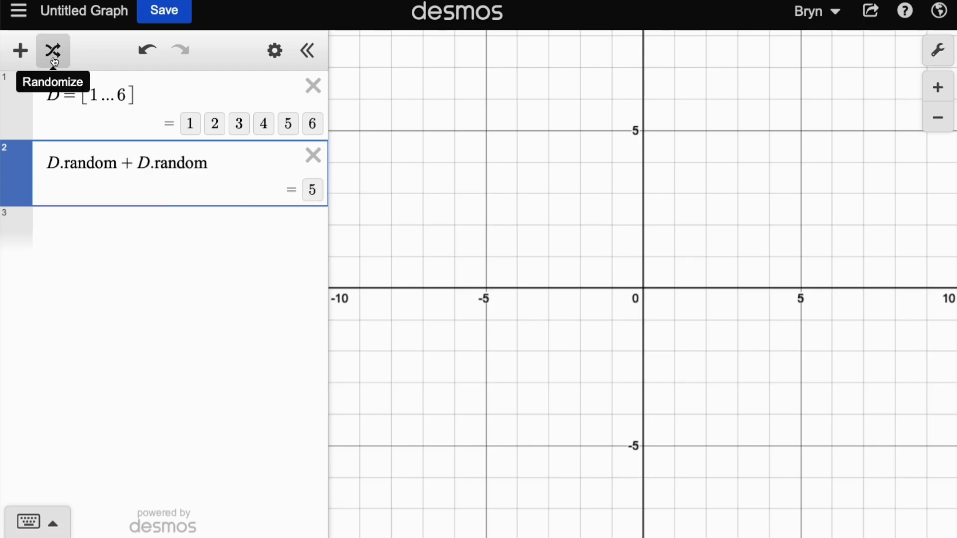
pyautogui.click(54, 59)
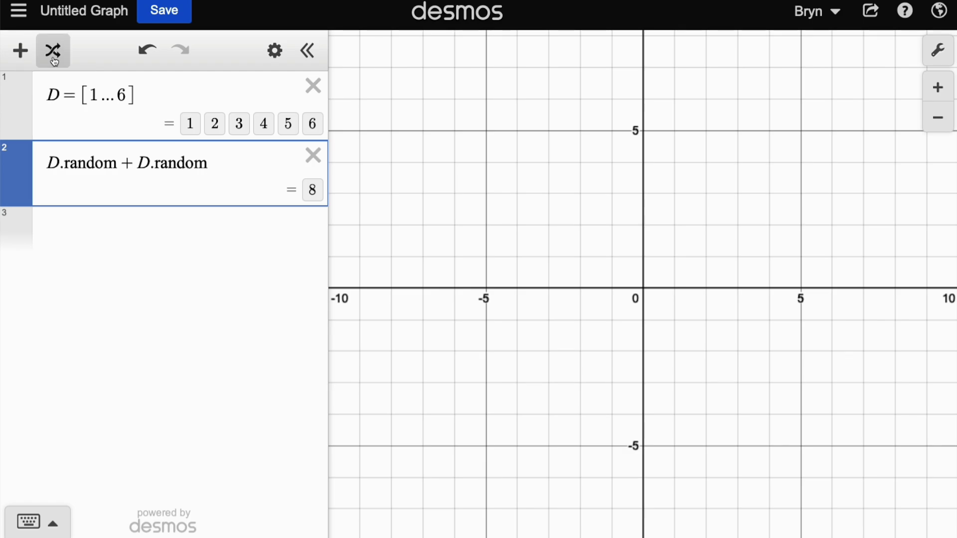
pyautogui.click(54, 60)
pyautogui.click(53, 60)
pyautogui.click(54, 60)
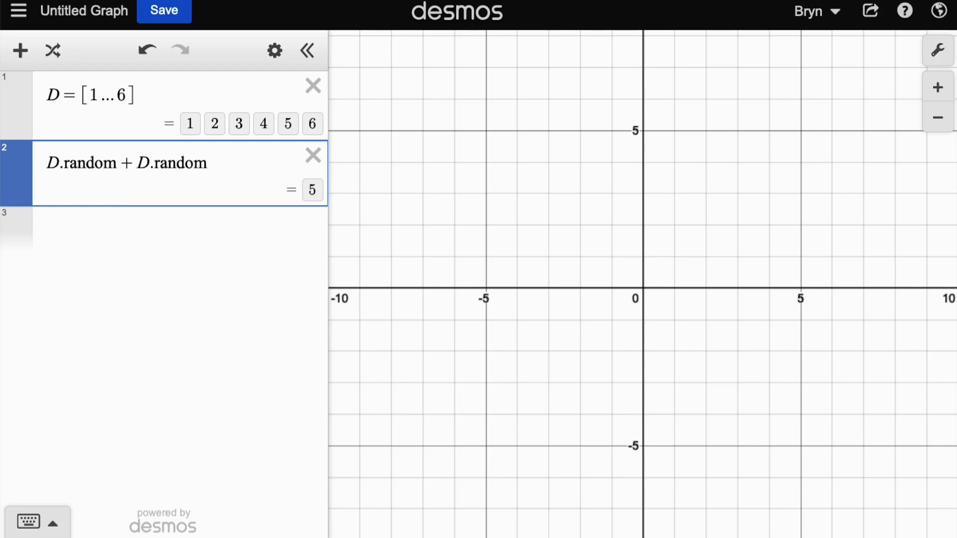
# Step: Rewrite line 2 as S = [D.random + D.random for i = [1...10]], widen the panel, and re-roll
pyautogui.write('[')
pyautogui.press('End')
pyautogui.write('fo')
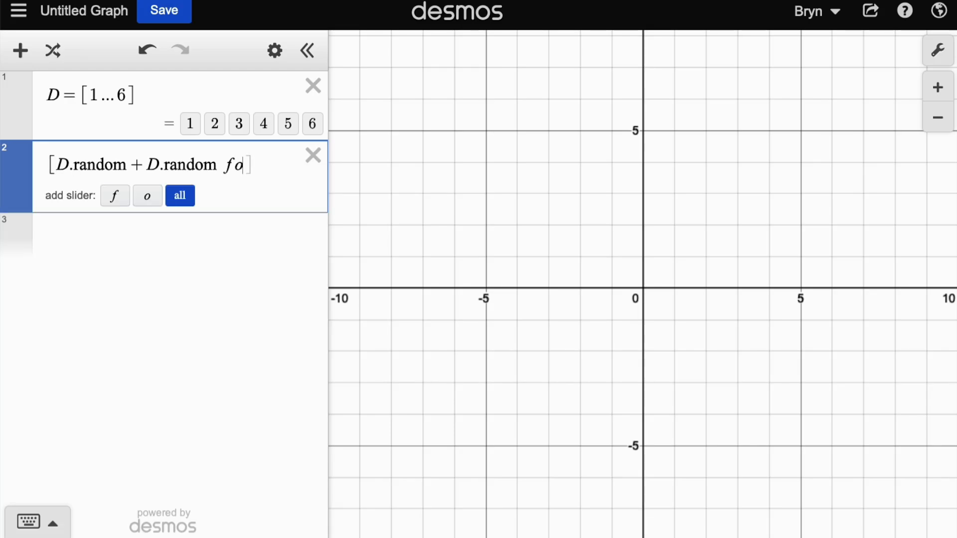
pyautogui.write('r i = [1.')
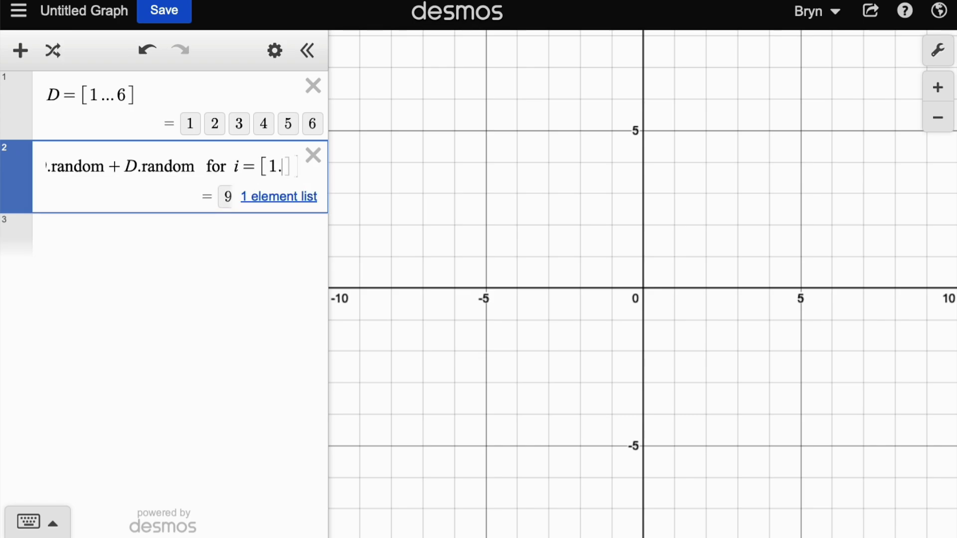
pyautogui.write('..10')
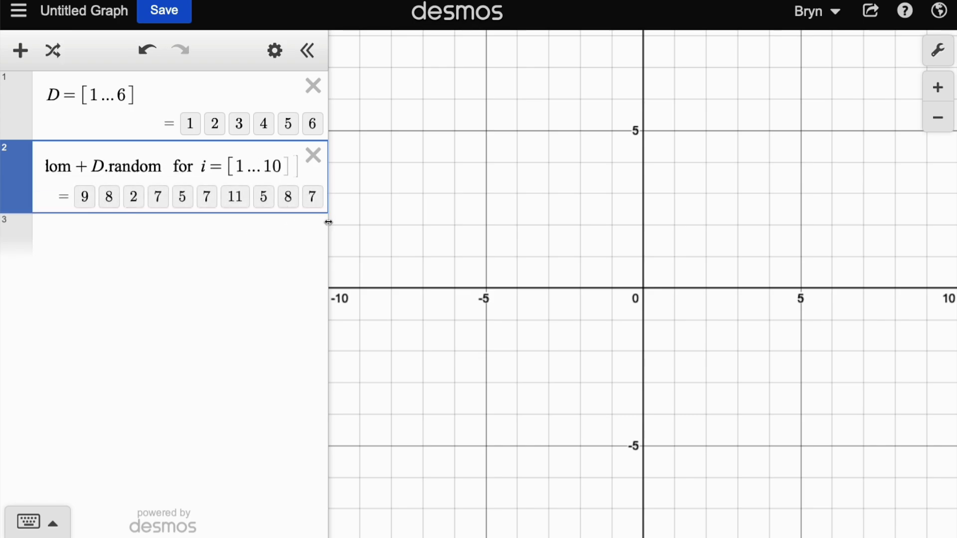
pyautogui.moveTo(328, 222); pyautogui.dragTo(550, 222)
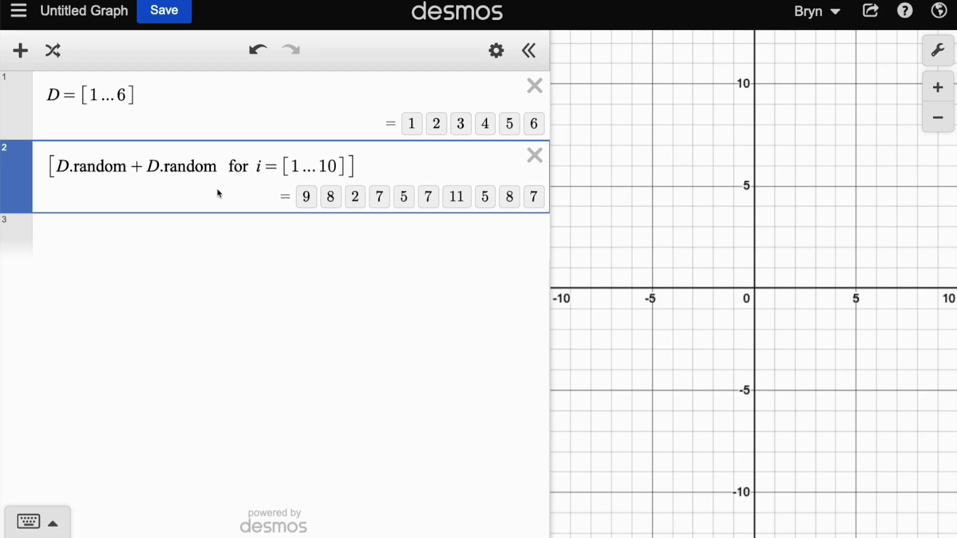
pyautogui.click(51, 166)
pyautogui.write('S=')
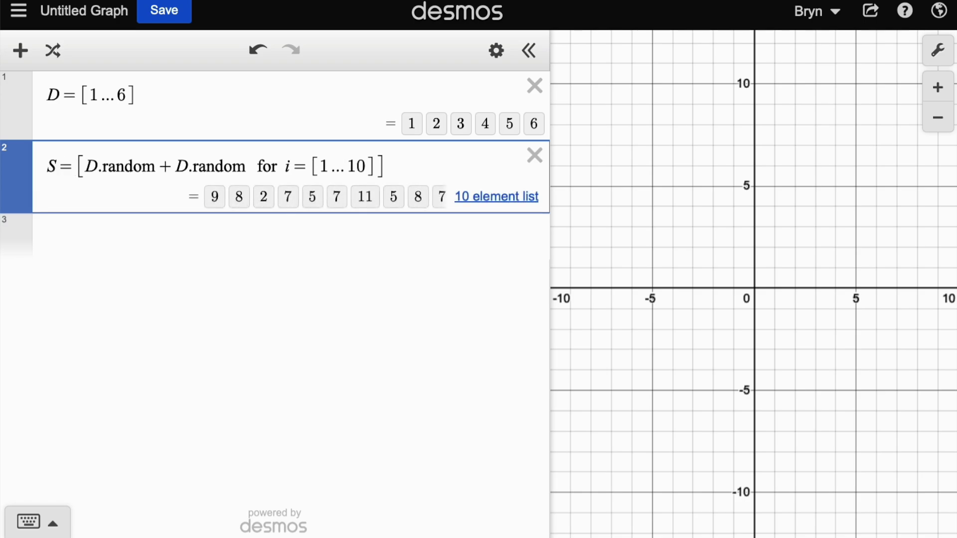
pyautogui.click(45, 48)
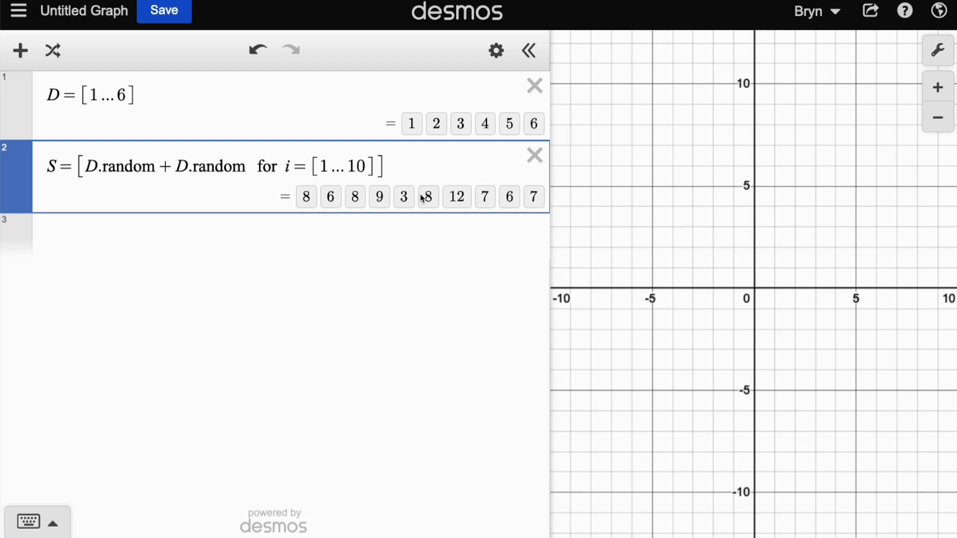
# Step: Enter count(S[S=8]) on line 3 and re-roll the sums a few times
pyautogui.click(306, 244)
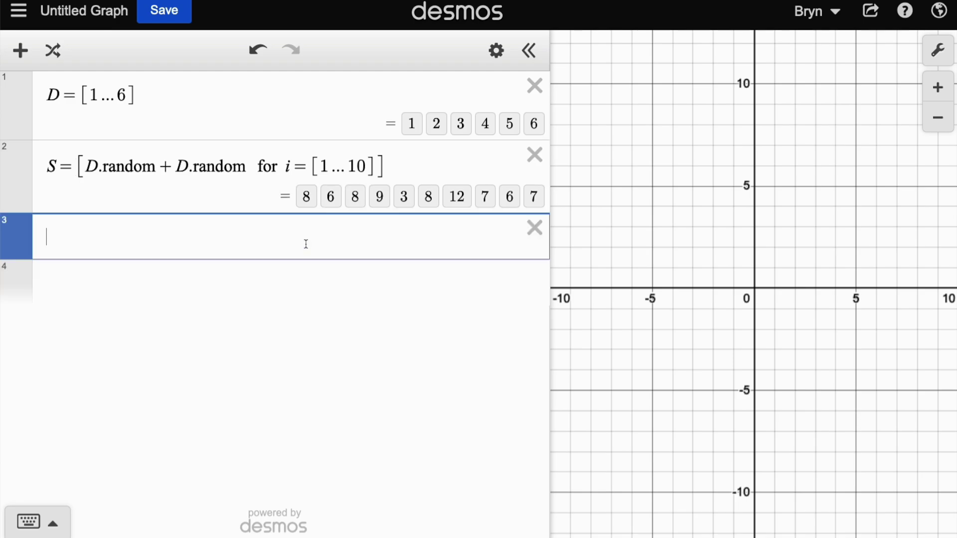
pyautogui.write('S')
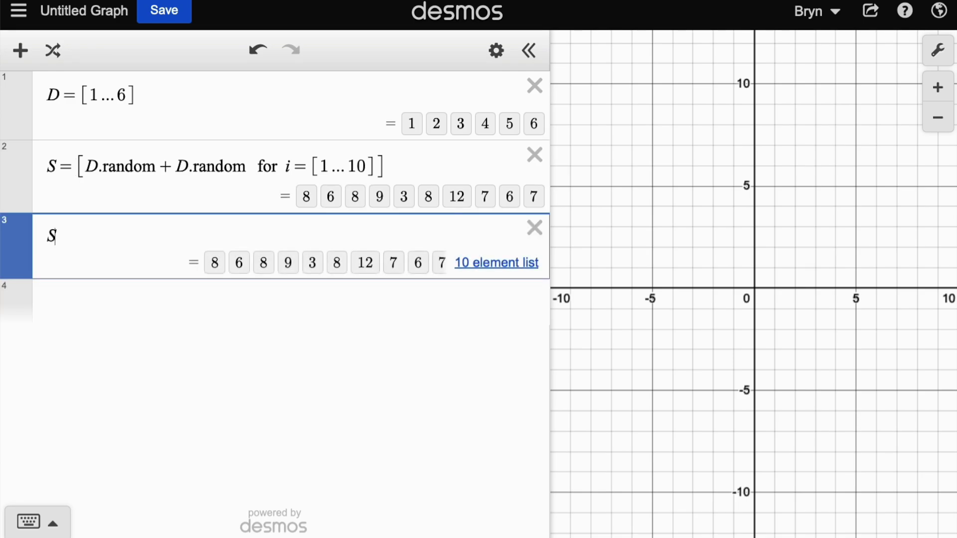
pyautogui.write('[')
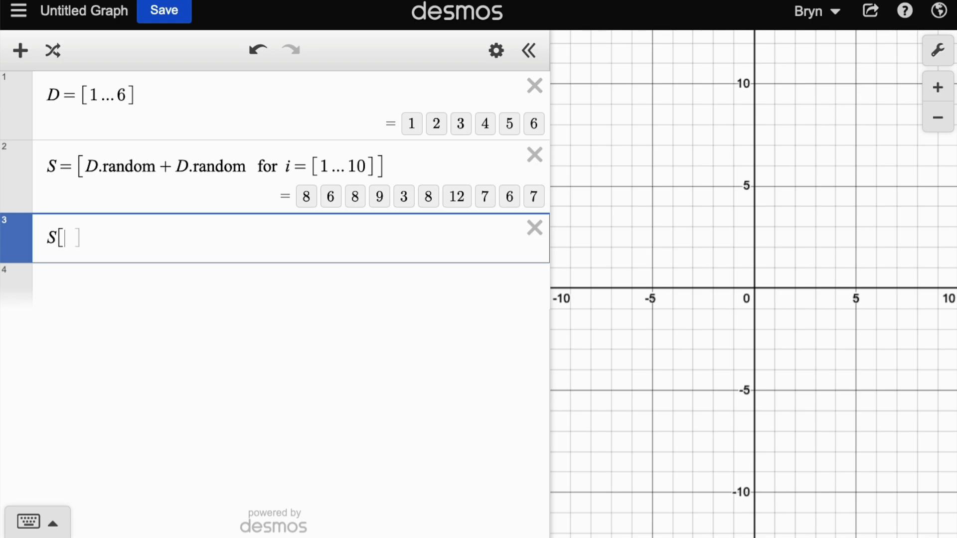
pyautogui.write('S=8')
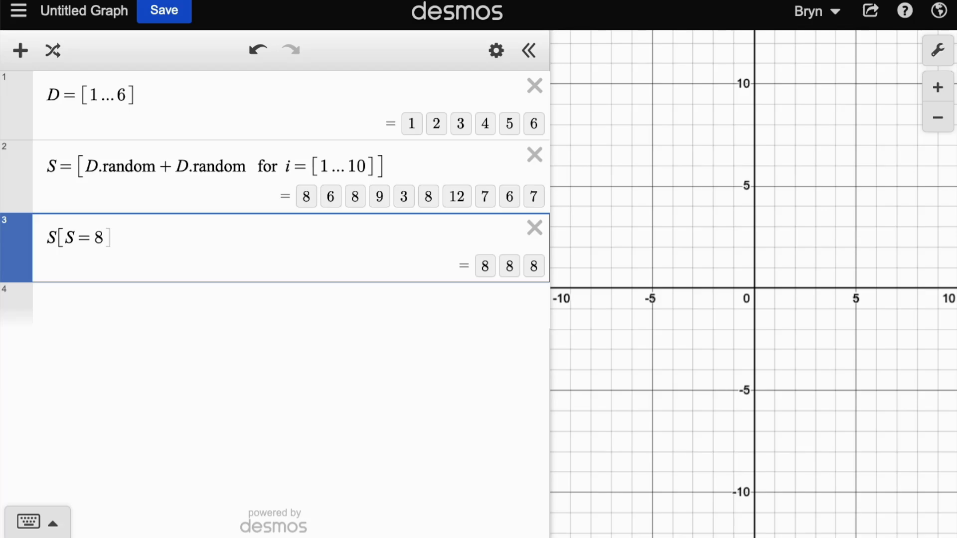
pyautogui.press('Left')
pyautogui.press('Left')
pyautogui.press('Left')
pyautogui.press('Left')
pyautogui.press('Left')
pyautogui.write('count(')
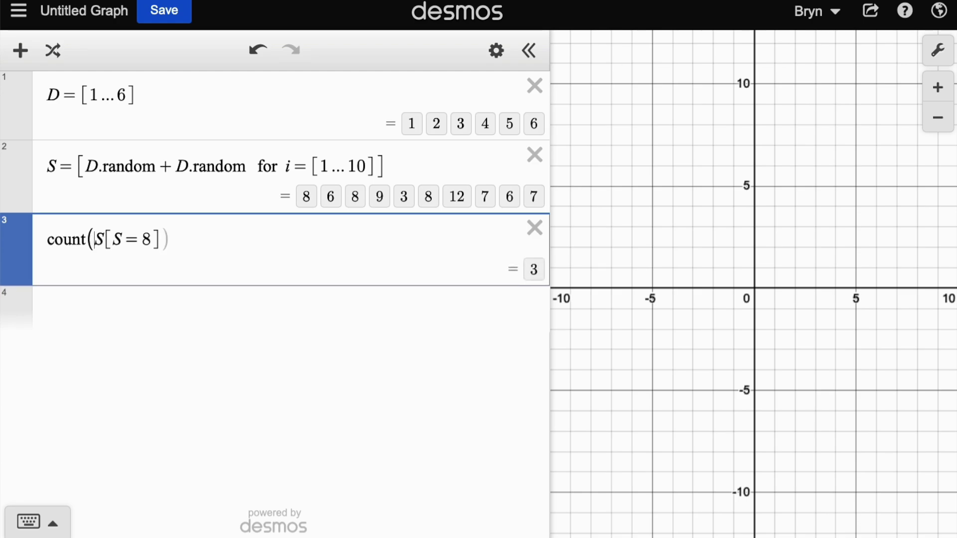
pyautogui.click(47, 56)
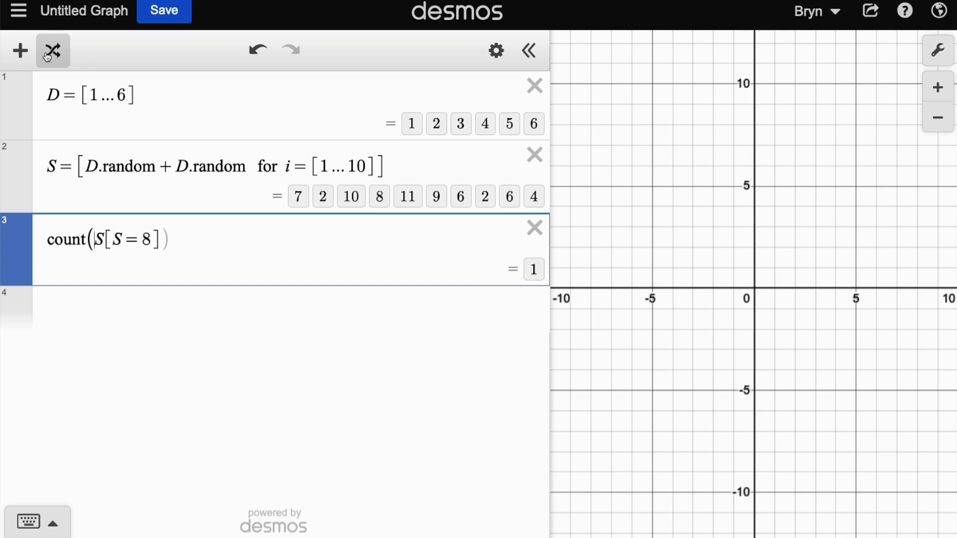
pyautogui.click(47, 56)
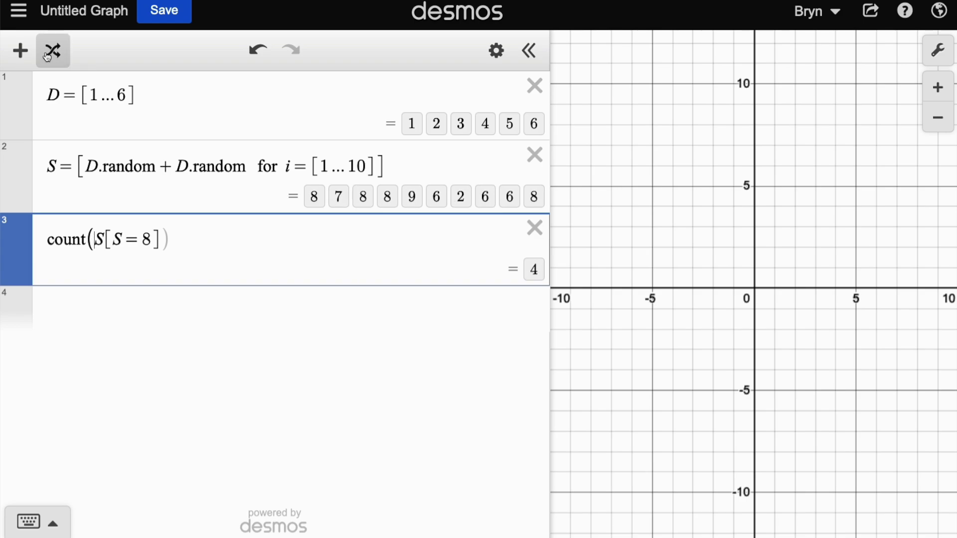
pyautogui.click(48, 57)
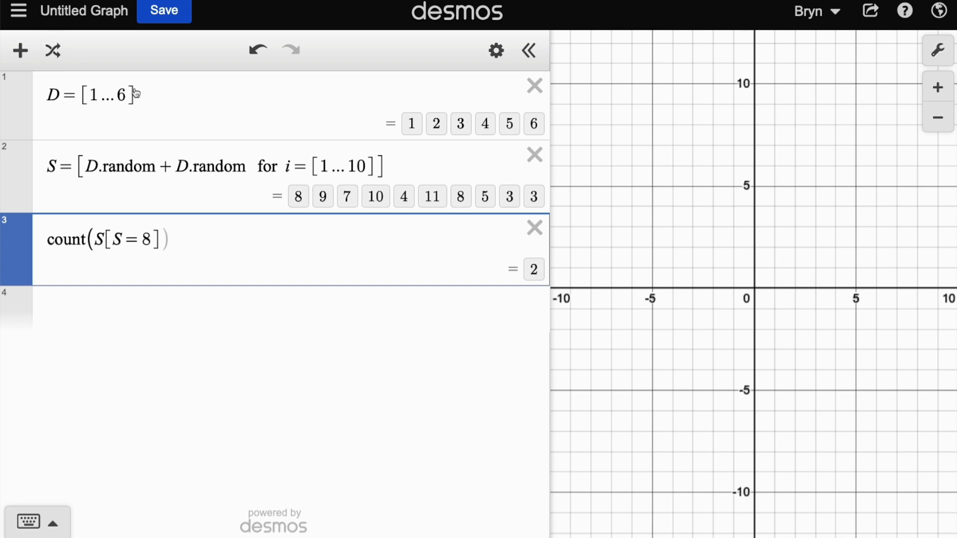
pyautogui.click(364, 171)
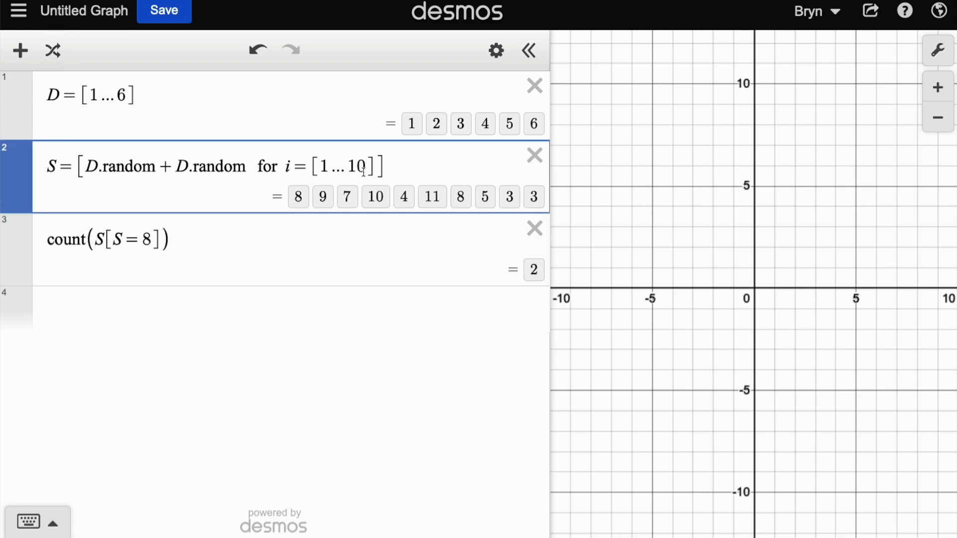
# Step: Raise S's range to [1...10000] and re-roll the simulated sums
pyautogui.write('0000')
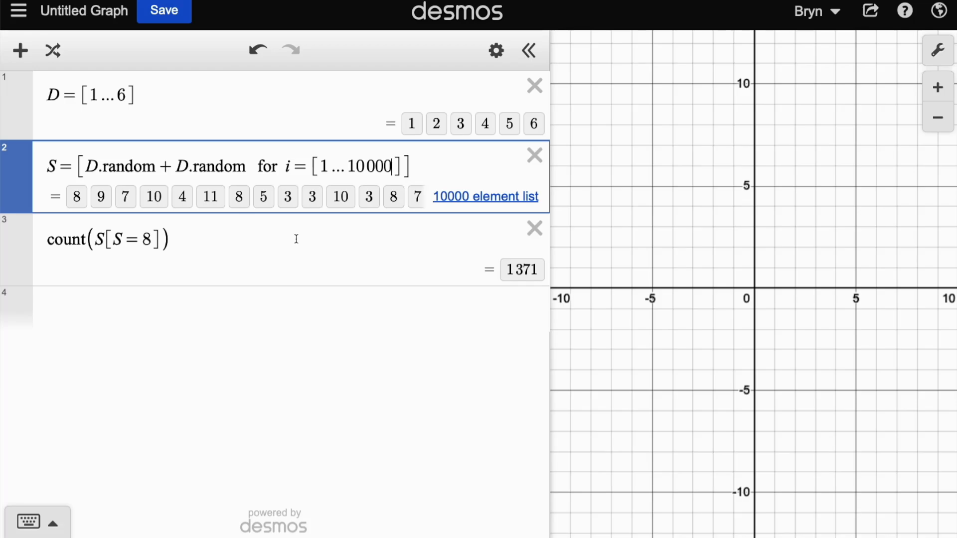
pyautogui.click(63, 54)
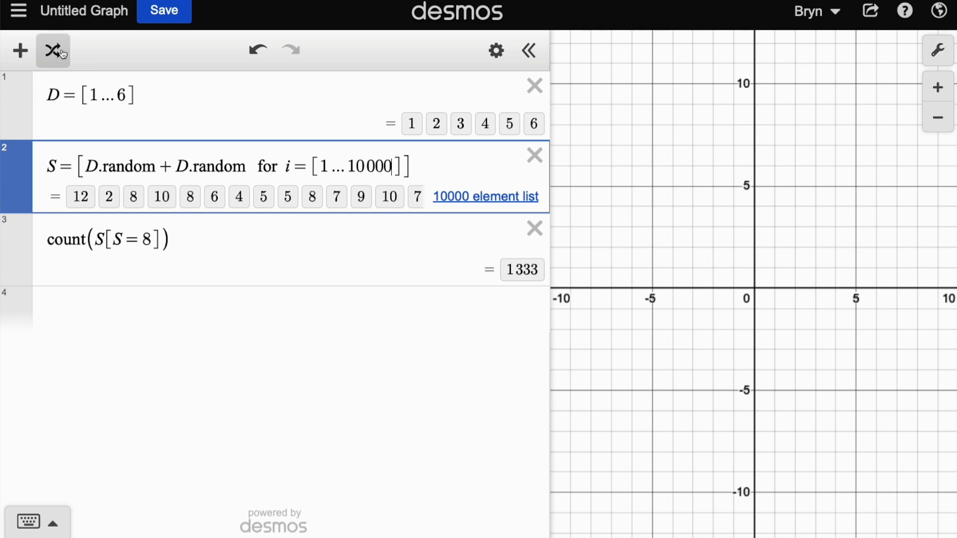
pyautogui.click(62, 54)
pyautogui.click(63, 53)
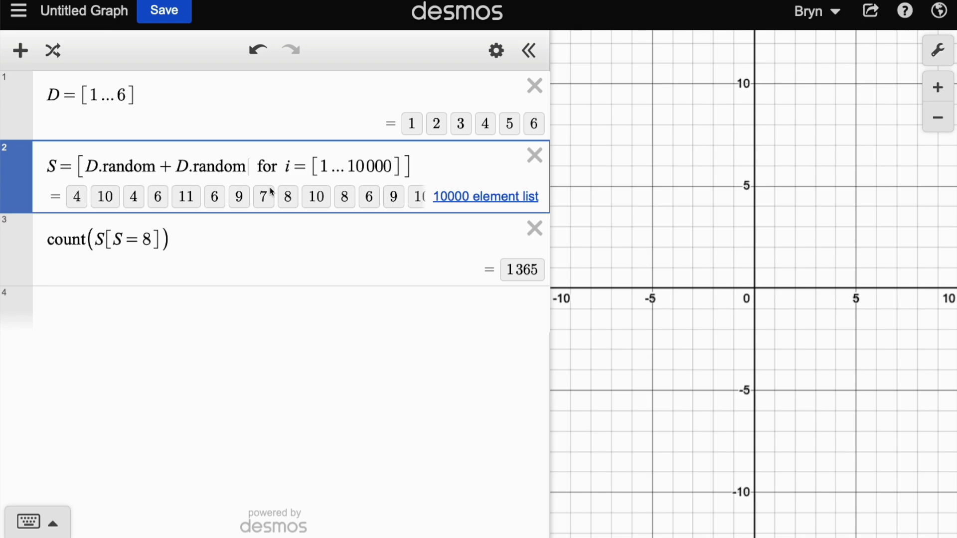
# Step: Try a third +D.random term, re-roll the three-dice sums, then delete it again
pyautogui.write('+D.random')
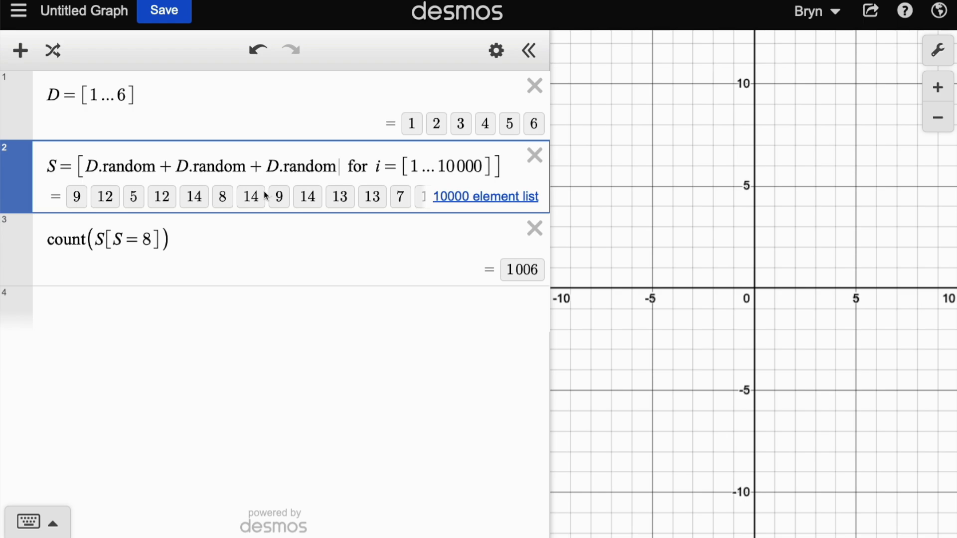
pyautogui.click(54, 51)
pyautogui.click(55, 50)
pyautogui.click(55, 51)
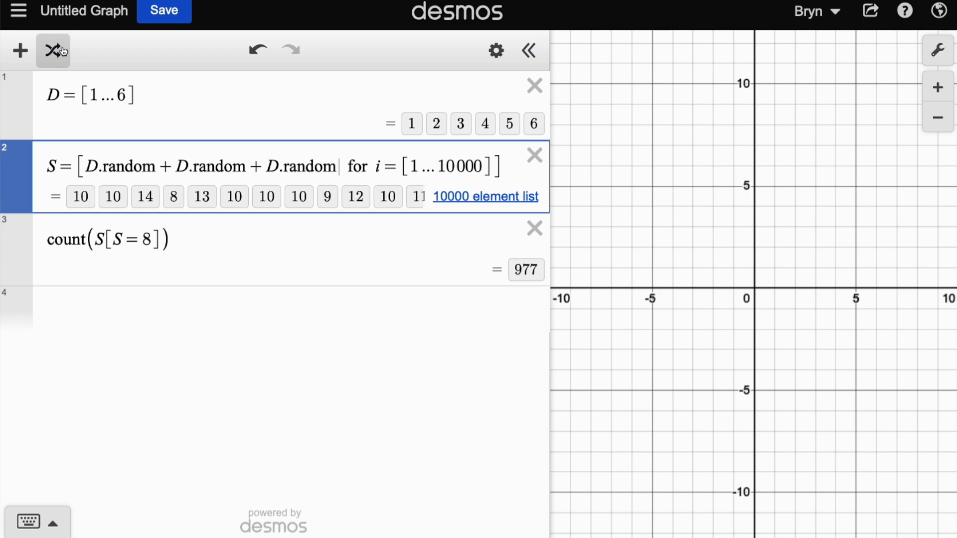
pyautogui.click(60, 50)
pyautogui.click(60, 50)
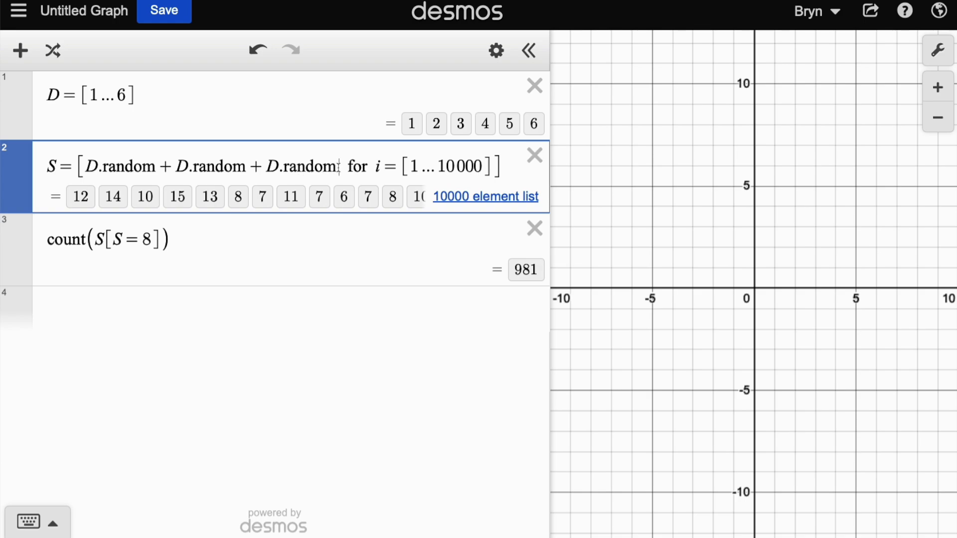
pyautogui.moveTo(339, 167); pyautogui.dragTo(247, 167)
pyautogui.press('BackSpace')
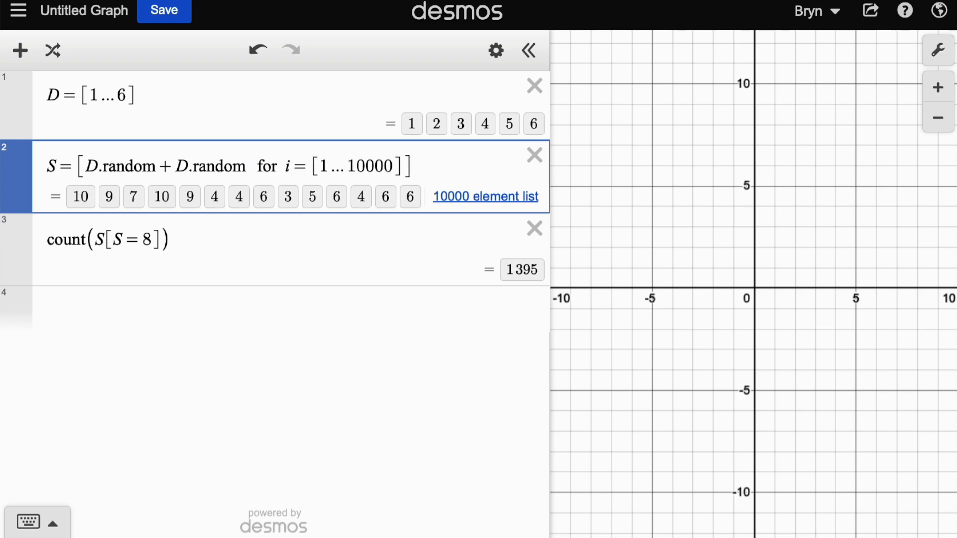
pyautogui.click(182, 244)
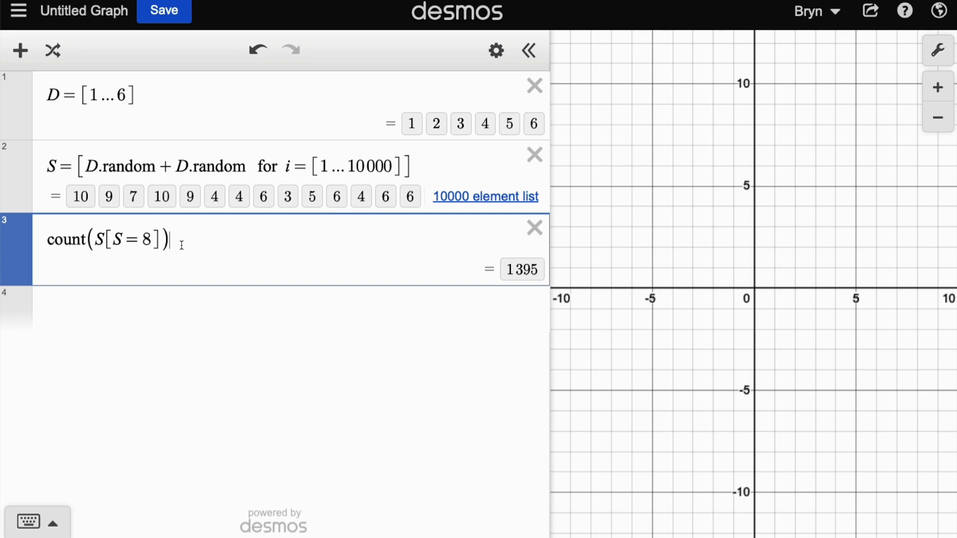
# Step: Divide the count of 8s by count(S) to get the experimental probability
pyautogui.write('/')
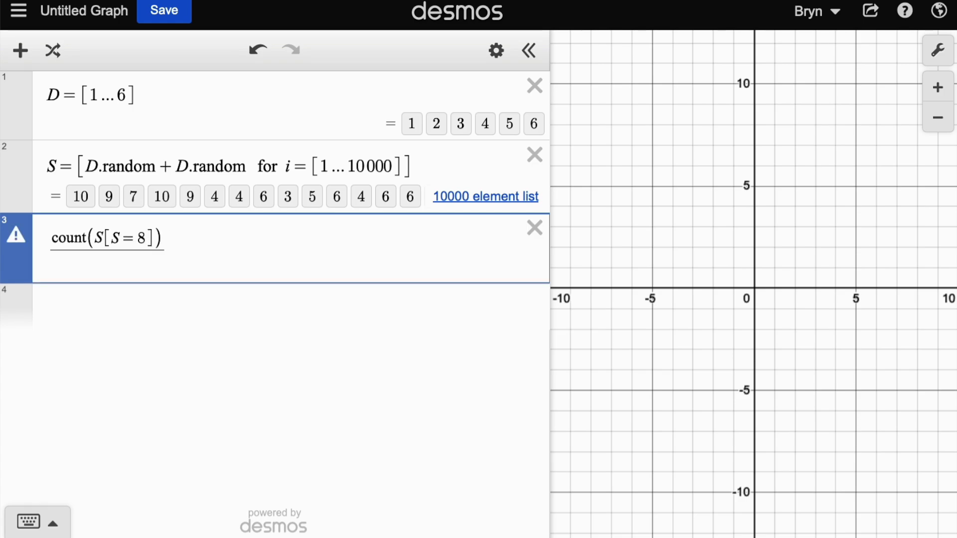
pyautogui.write('count(S')
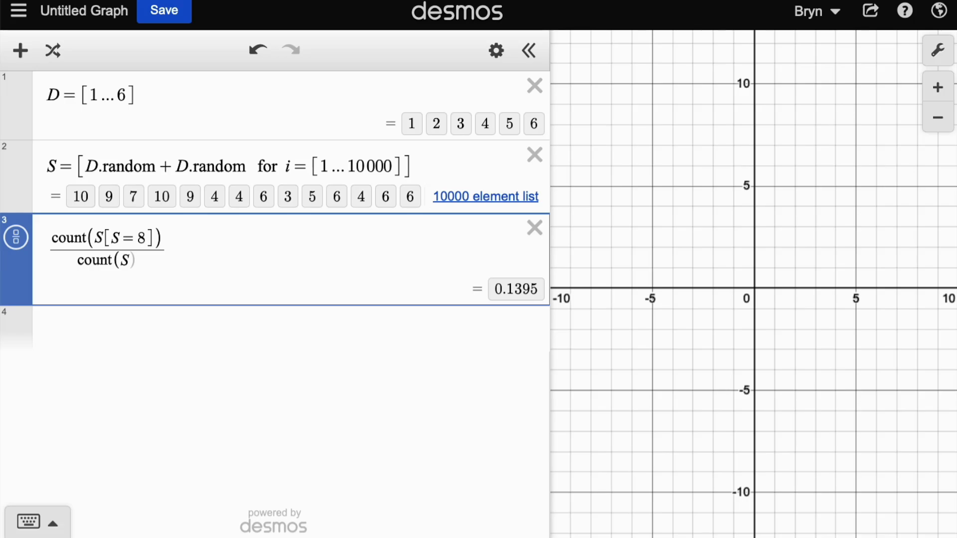
pyautogui.moveTo(172, 239); pyautogui.dragTo(144, 260)
pyautogui.click(92, 236)
# Step: Cut S back to 100 rolls and re-roll the sums twice
pyautogui.click(394, 166)
pyautogui.press('BackSpace')
pyautogui.press('BackSpace')
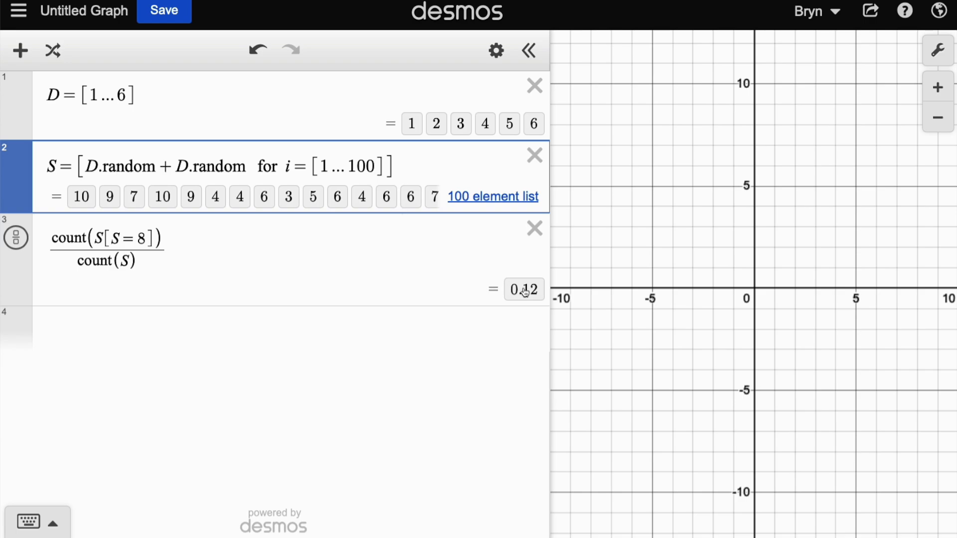
pyautogui.click(59, 65)
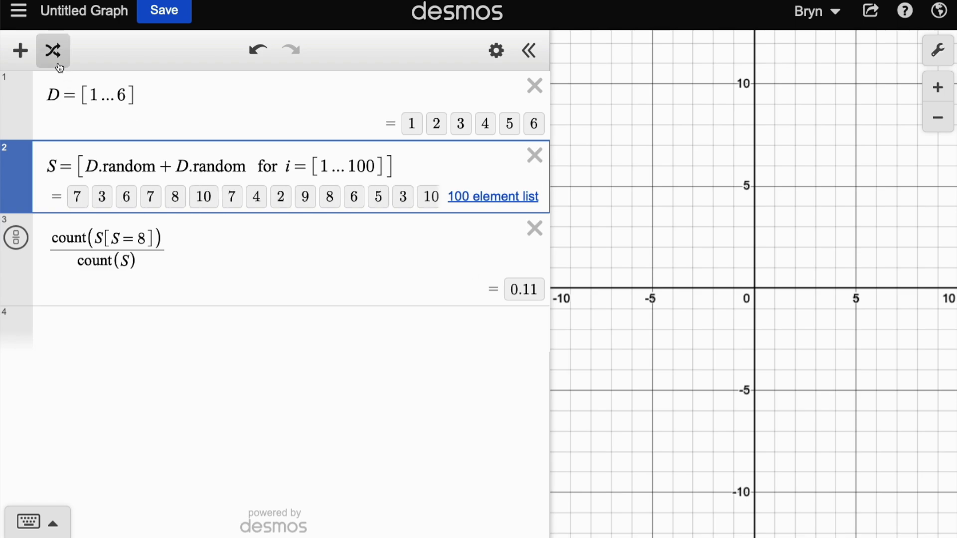
pyautogui.click(53, 50)
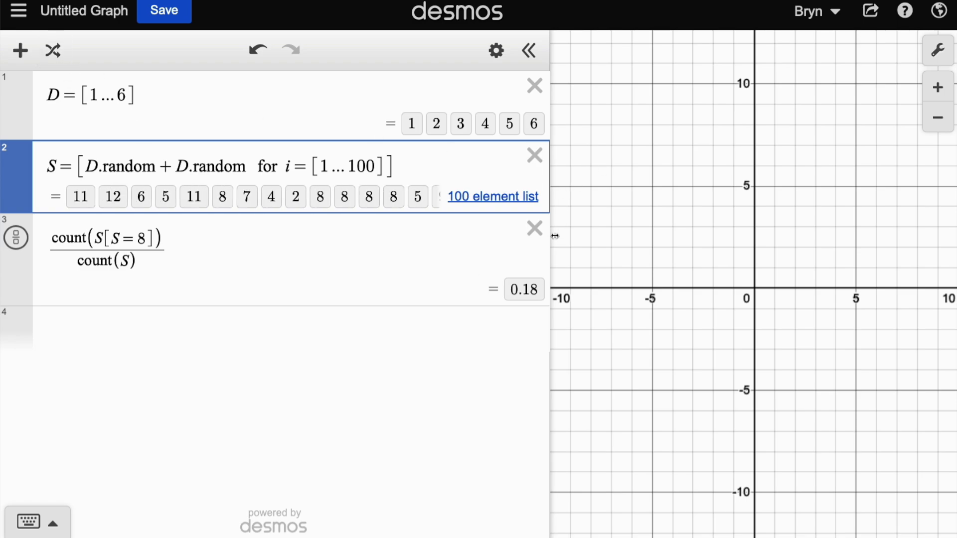
# Step: Add dotplot(S) on line 4, zoom to fit it, and re-roll the sums
pyautogui.click(457, 330)
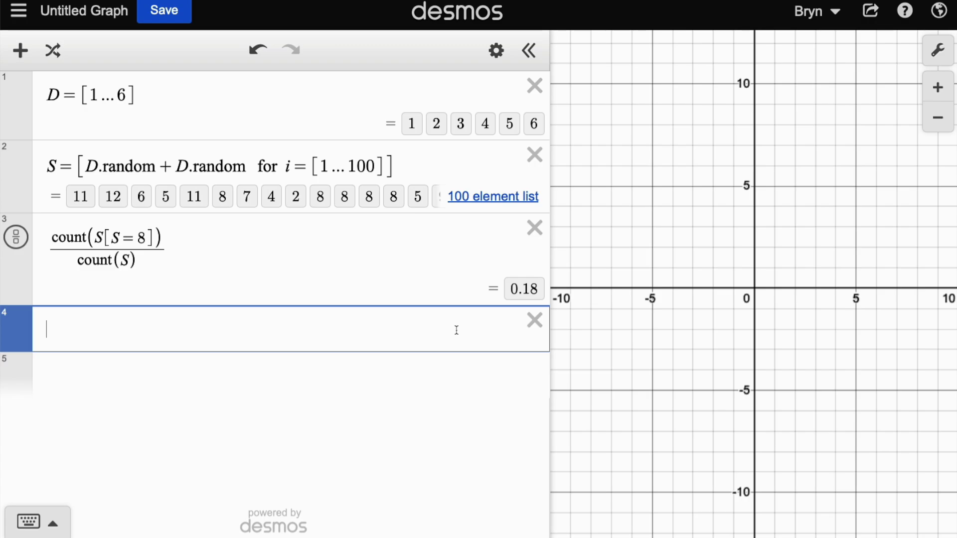
pyautogui.write('dotplot(S')
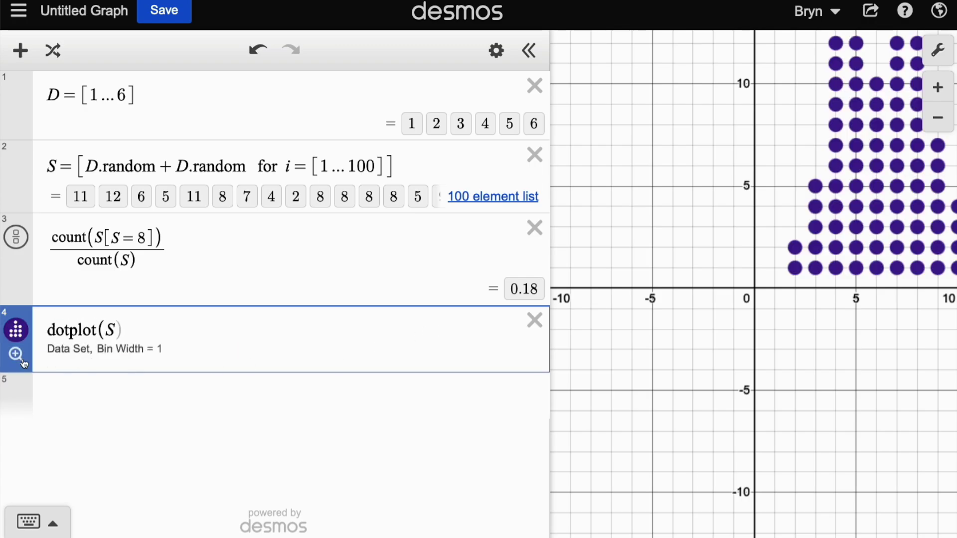
pyautogui.click(16, 355)
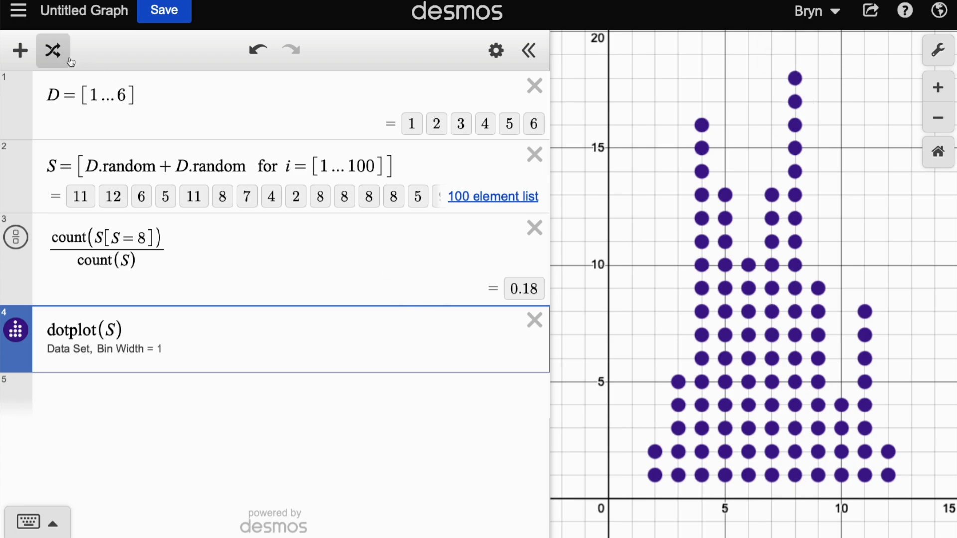
pyautogui.click(47, 56)
pyautogui.click(47, 57)
pyautogui.click(46, 58)
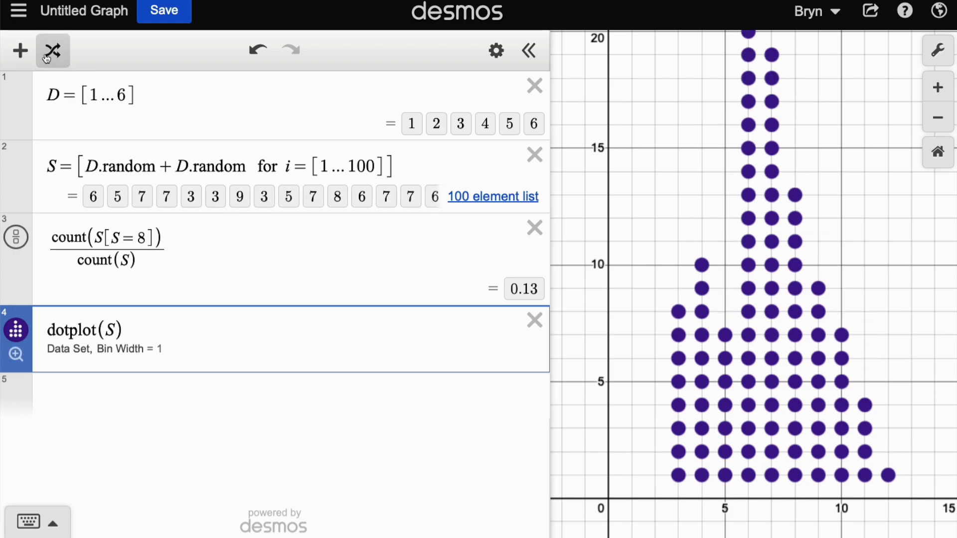
pyautogui.click(46, 58)
pyautogui.click(47, 58)
pyautogui.click(46, 58)
pyautogui.click(46, 58)
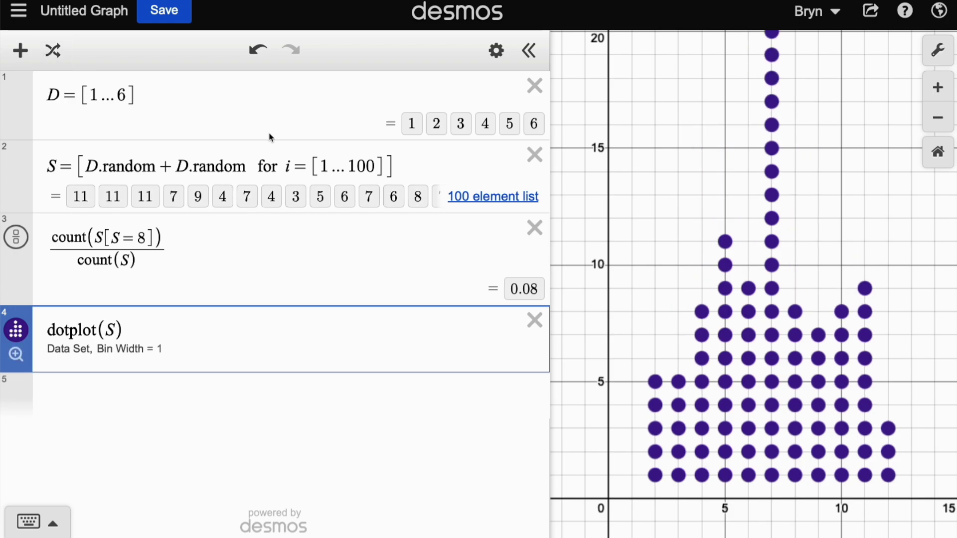
# Step: Raise S to 1000 rolls, refit the view, and re-roll the dot plot repeatedly
pyautogui.click(360, 166)
pyautogui.write('0')
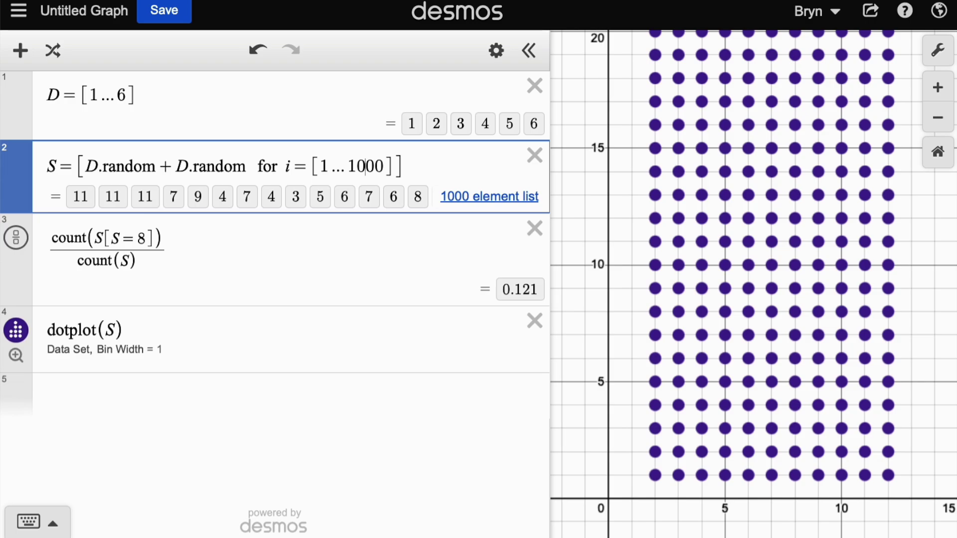
pyautogui.click(16, 360)
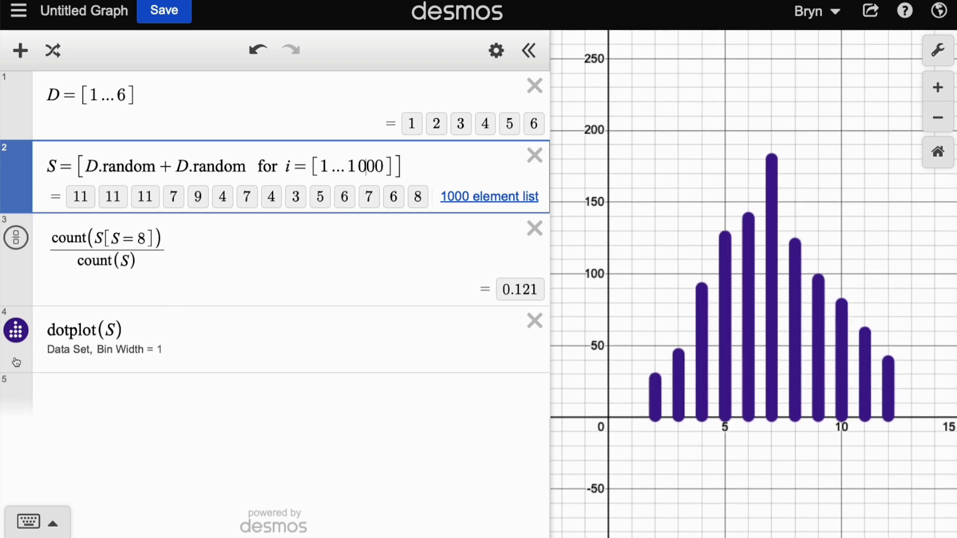
pyautogui.click(59, 46)
pyautogui.click(58, 46)
pyautogui.click(59, 46)
pyautogui.click(59, 46)
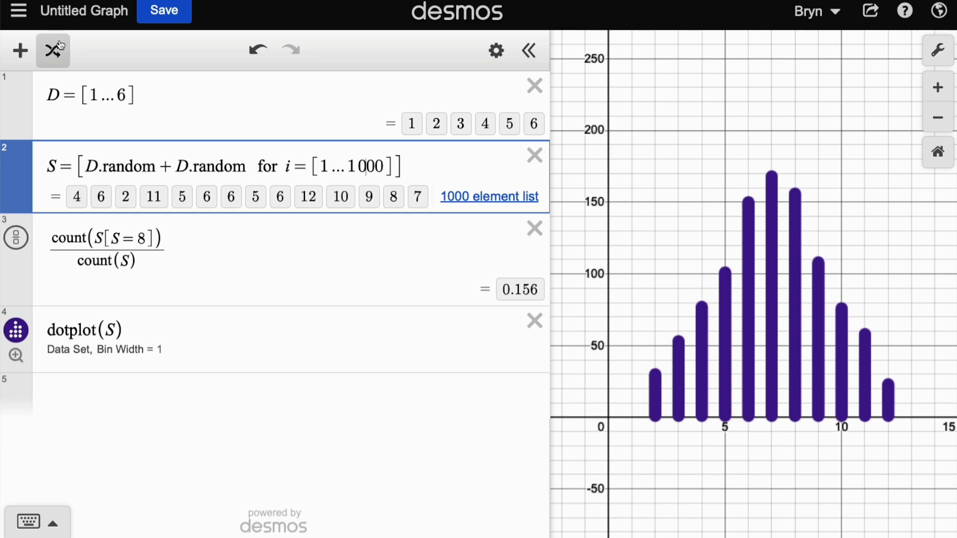
pyautogui.click(59, 46)
pyautogui.click(58, 46)
pyautogui.click(59, 46)
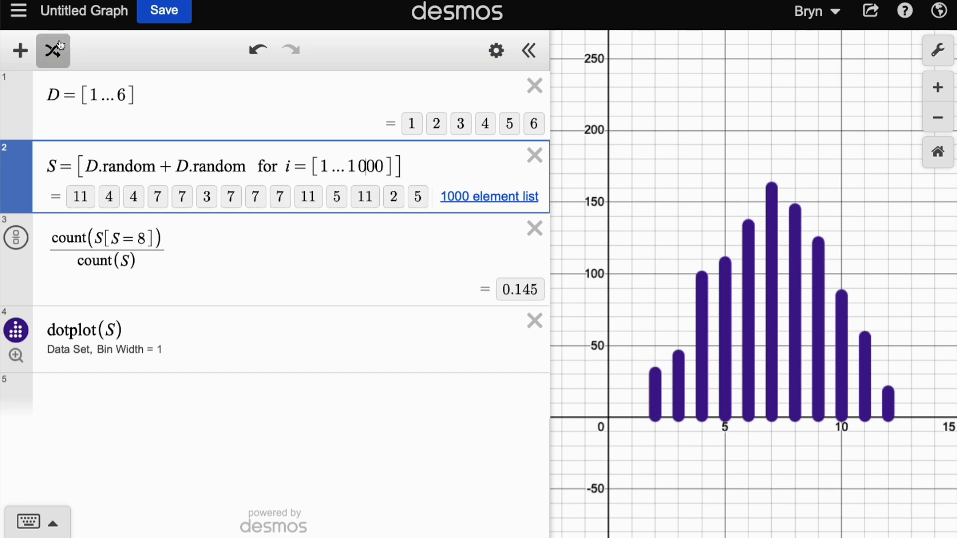
pyautogui.click(59, 46)
pyautogui.click(59, 46)
pyautogui.click(59, 46)
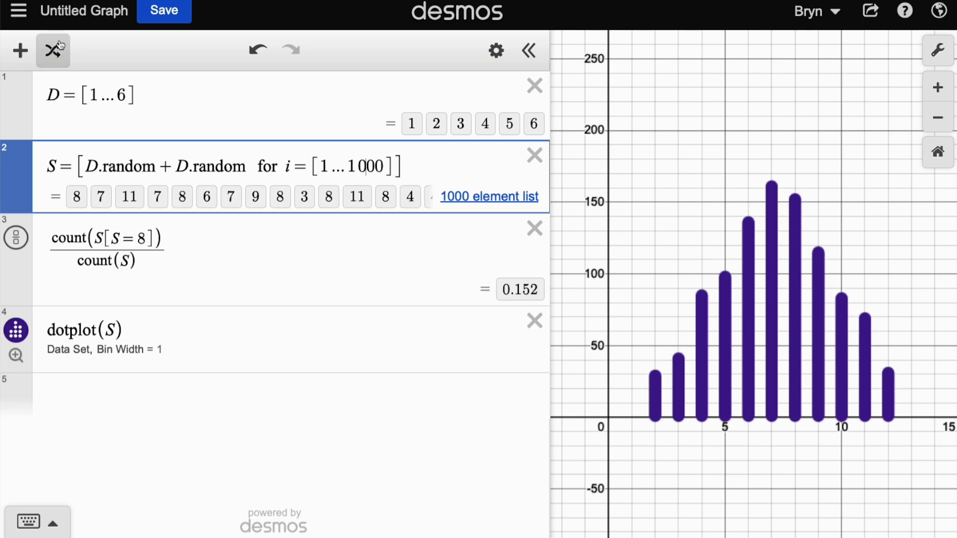